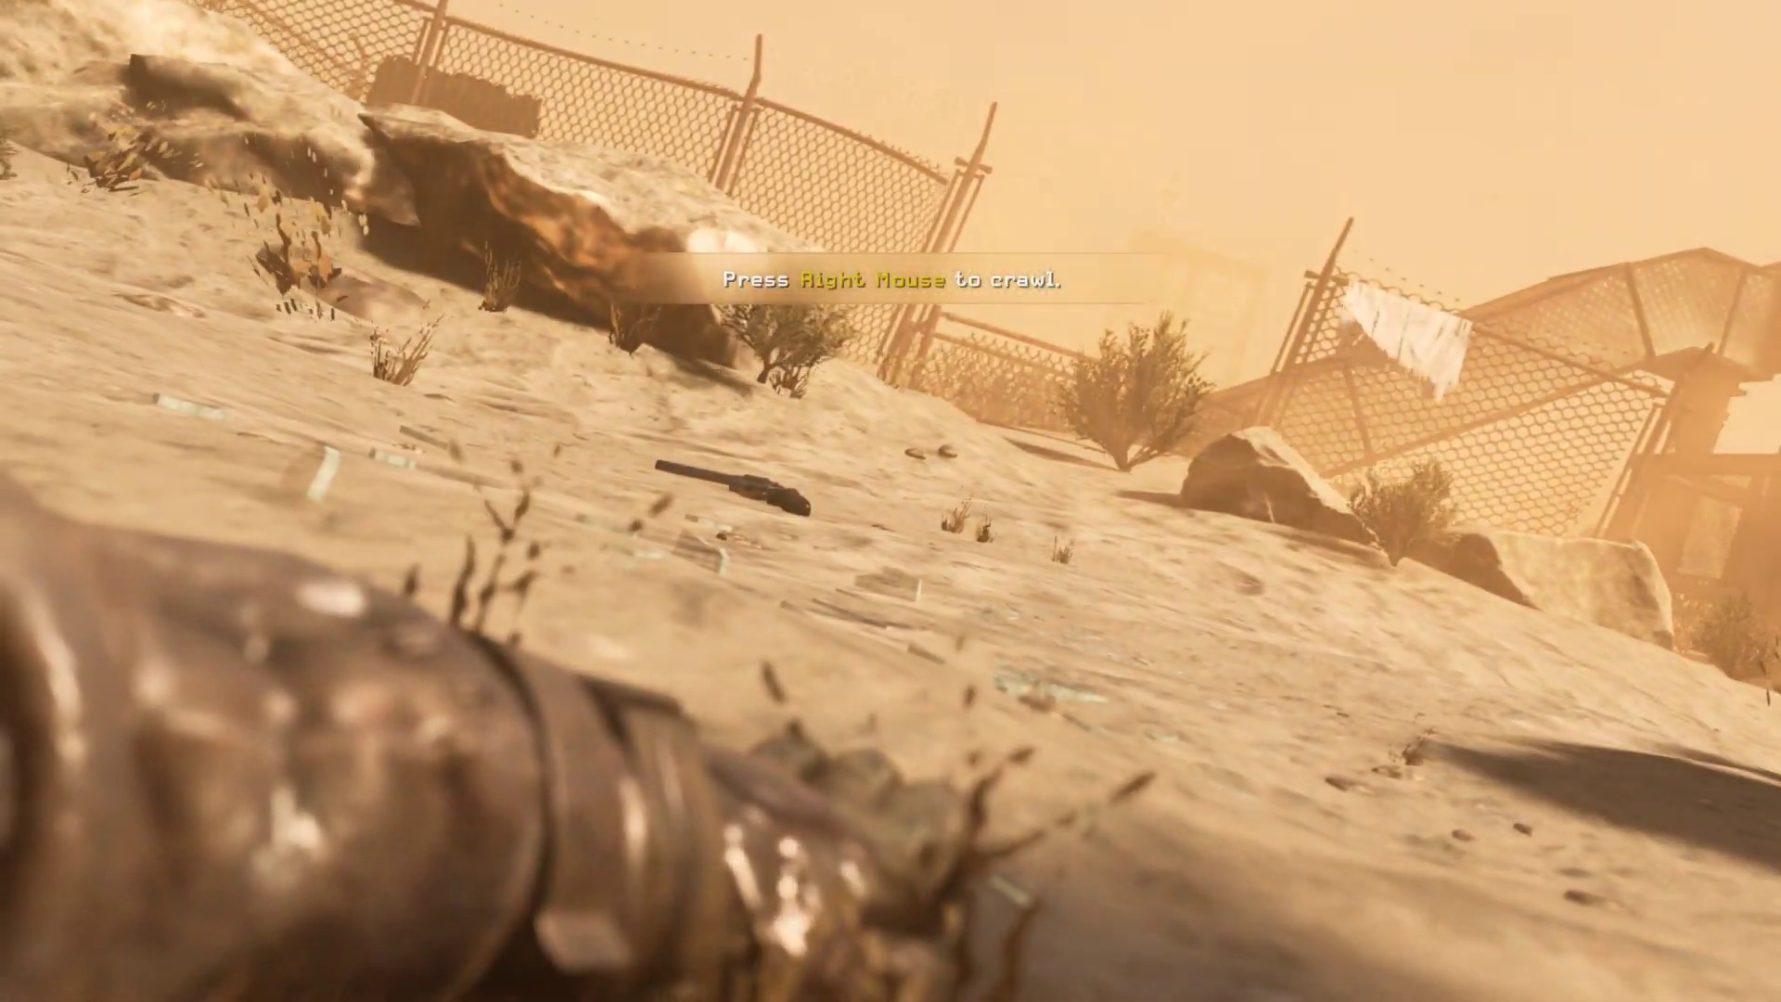
right_click(890, 501)
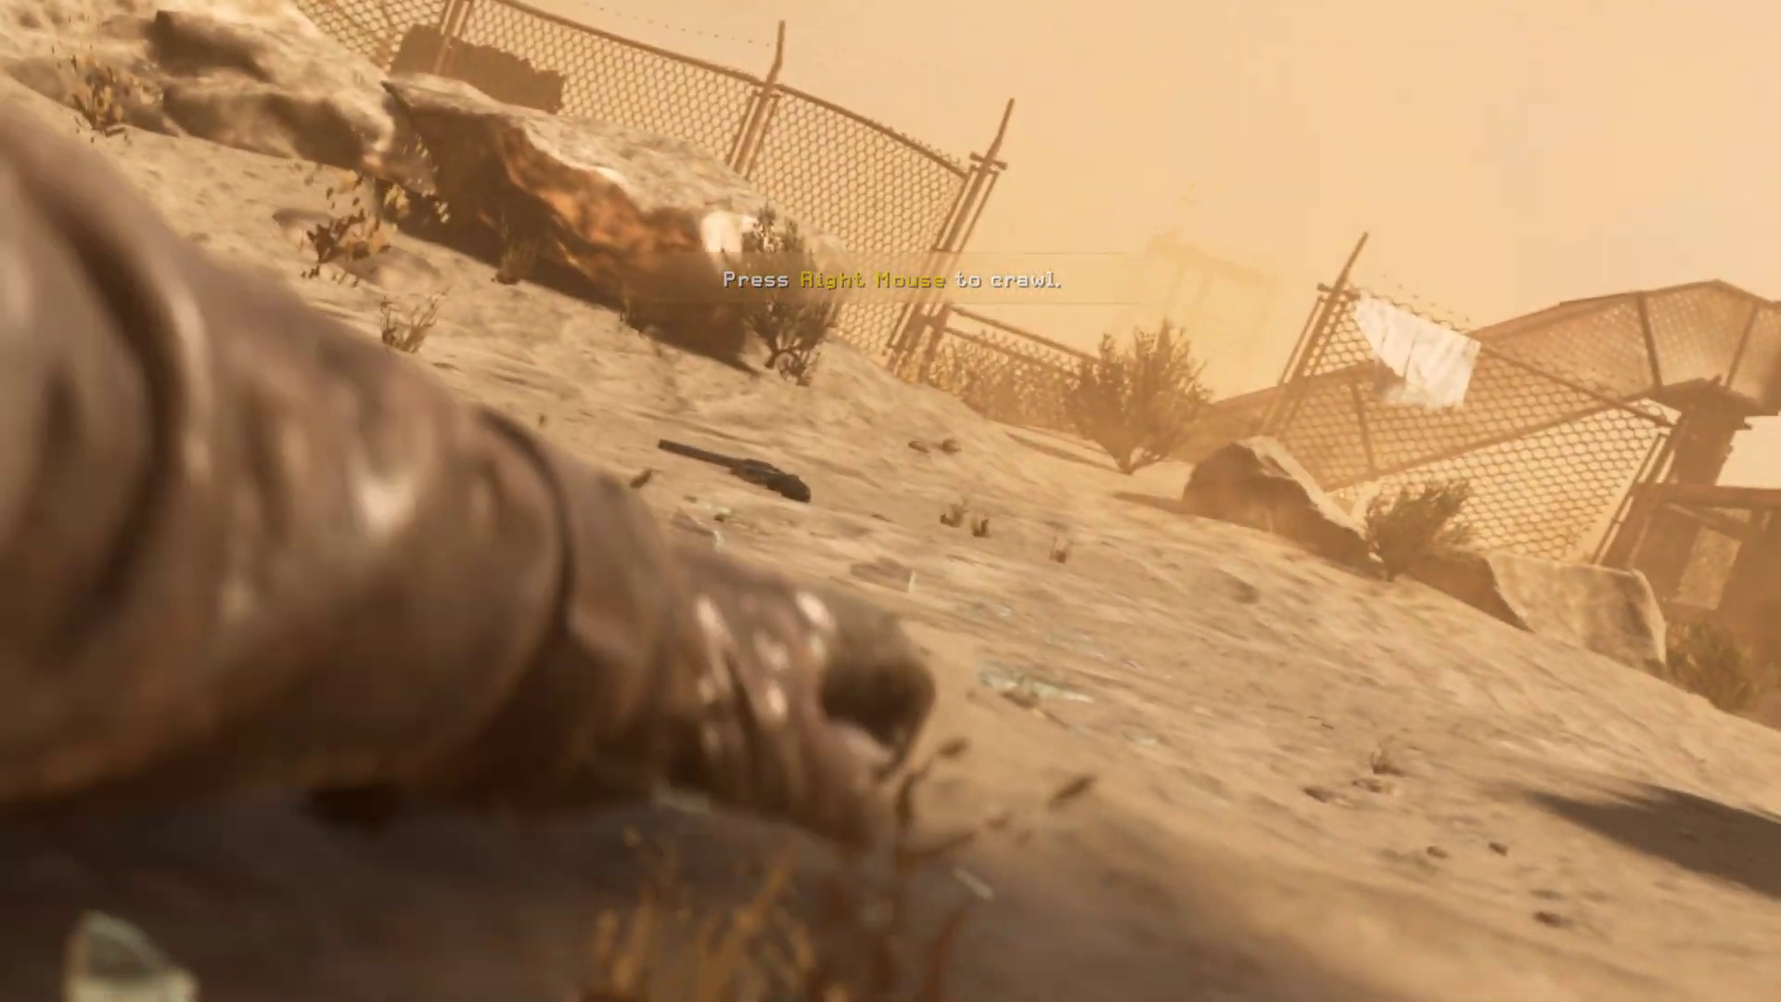